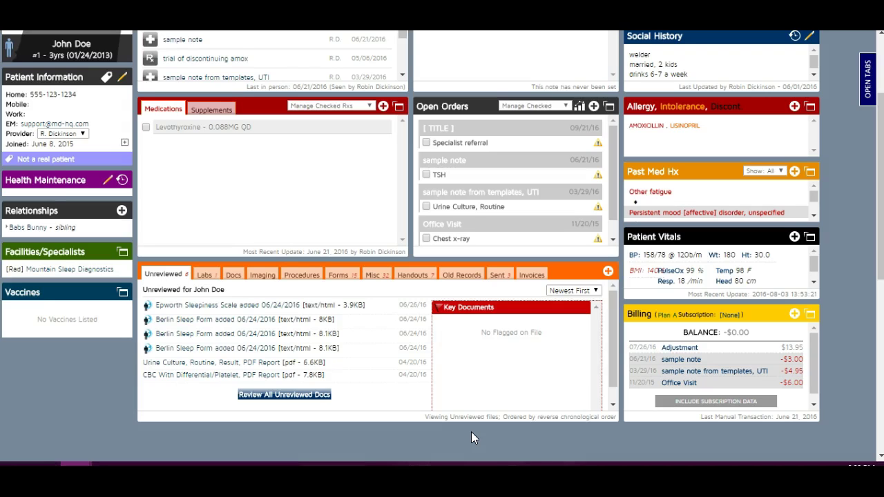
Open the unreviewed Epworth Sleepiness Scale document and retitle it "ESS 9 added 06/24/2016"
left_click(181, 307)
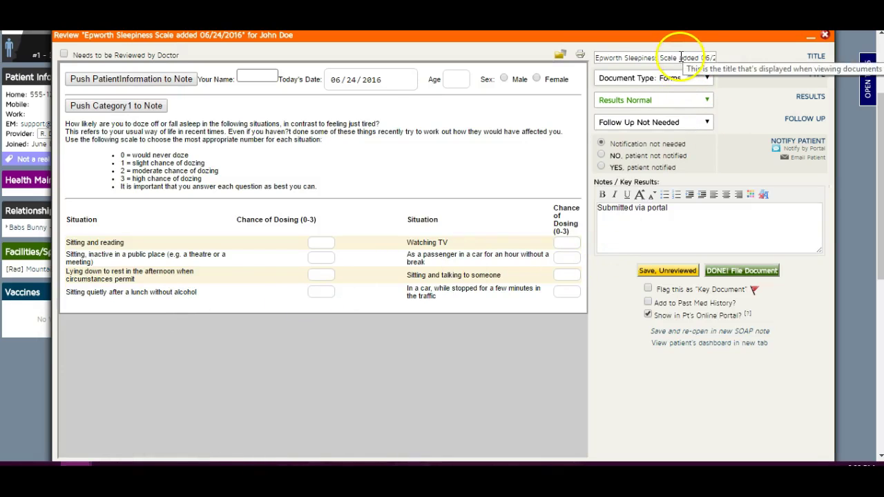
left_click_drag(679, 58, 584, 75)
type("ESS")
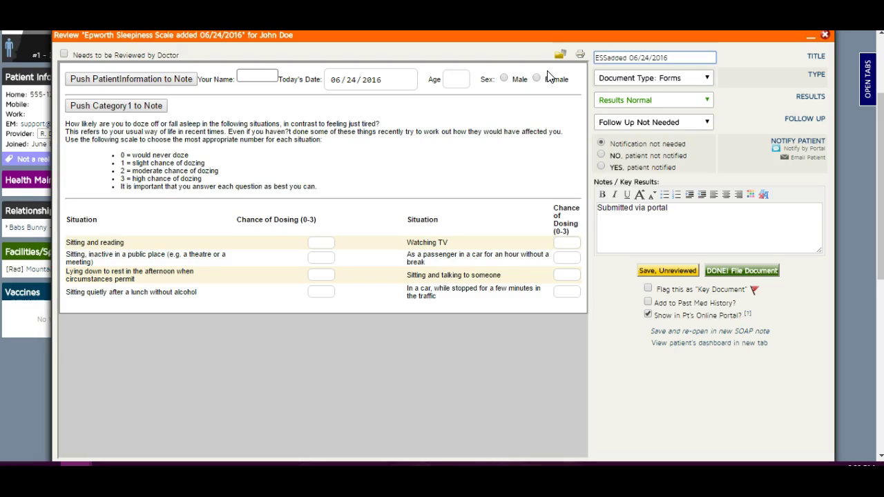
type(" 9")
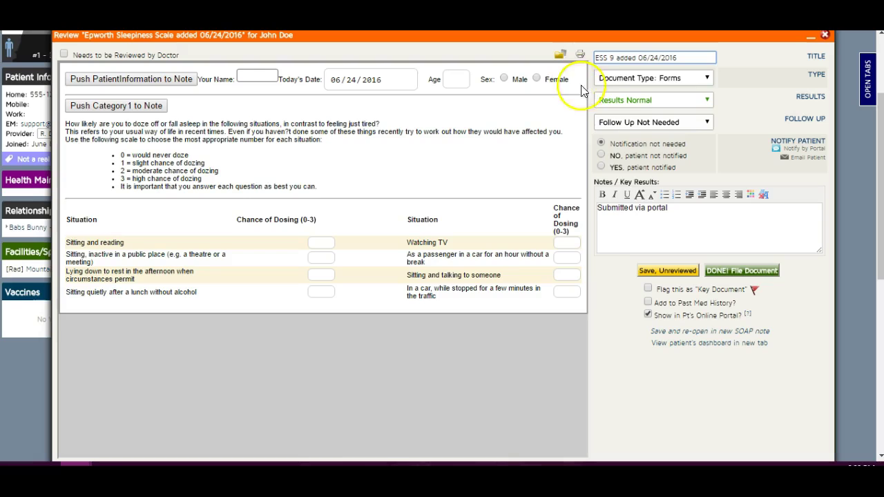
Mark the sleepiness scale's results as abnormal and file the document as reviewed
left_click(629, 101)
left_click(630, 132)
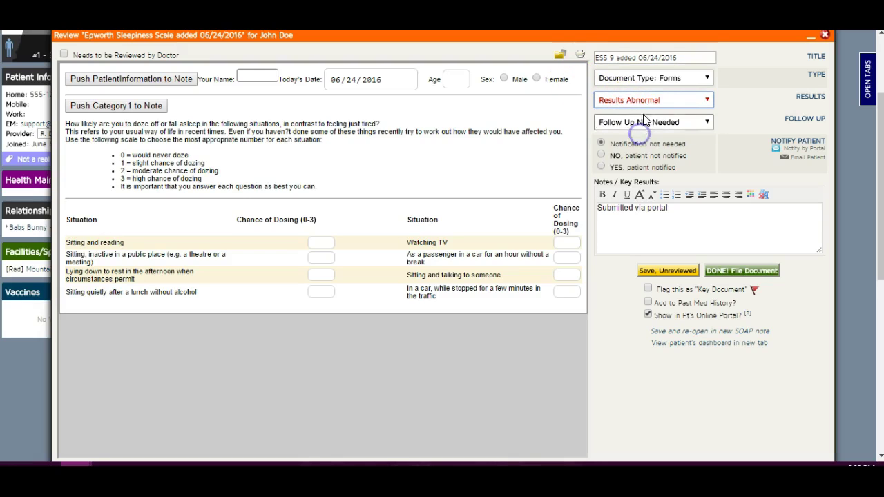
left_click(717, 270)
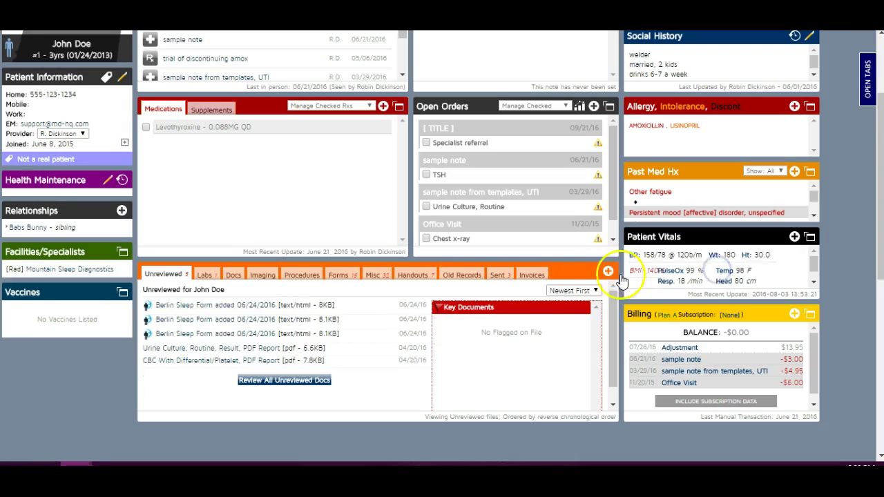
Open "BAI 19 BDI 30 12/14/2015" from the patient's filed forms, read through its anxiety and depression answers, and save it
left_click(337, 276)
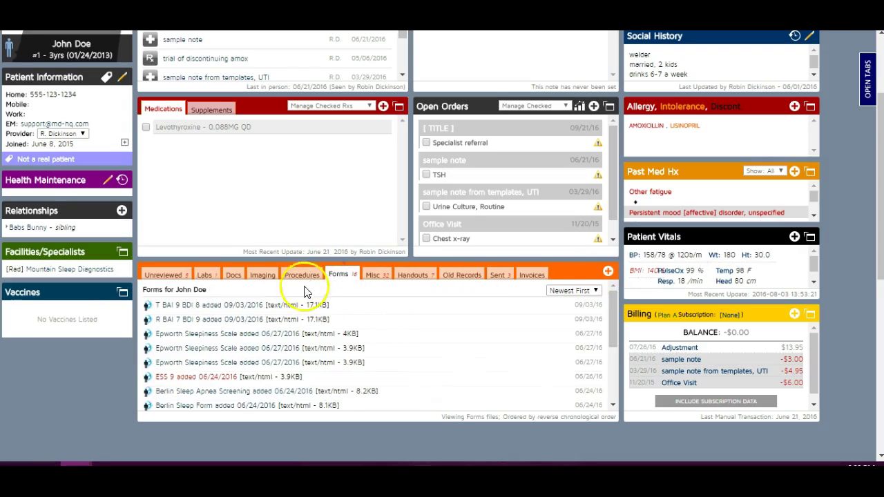
scroll(290, 333, "down", 2)
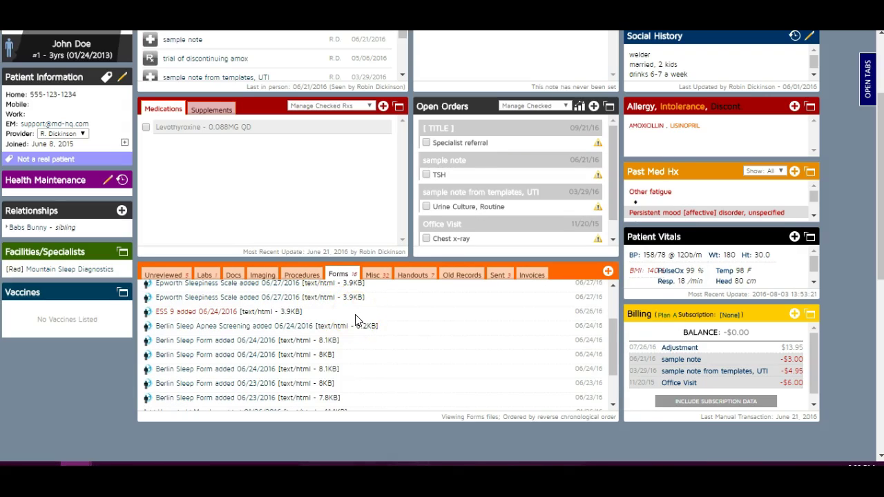
mouse_move(266, 287)
left_click(312, 318)
scroll(313, 320, "down", 3)
left_click(213, 383)
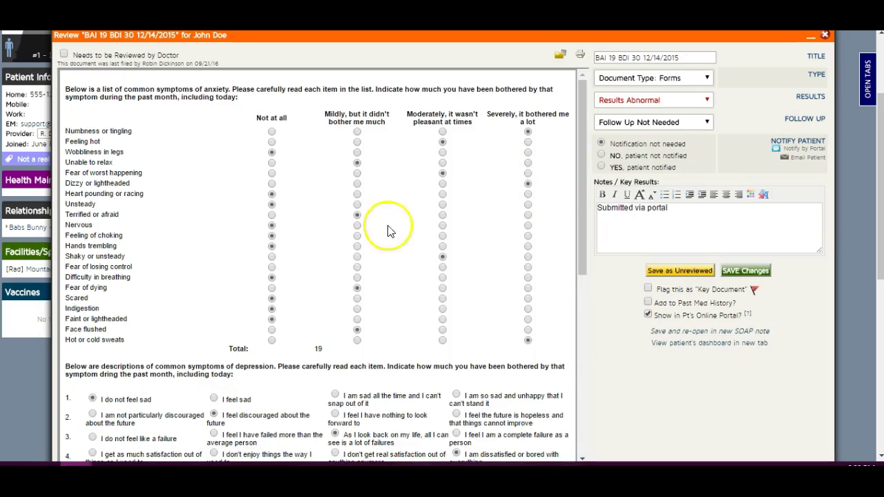
scroll(310, 346, "down", 3)
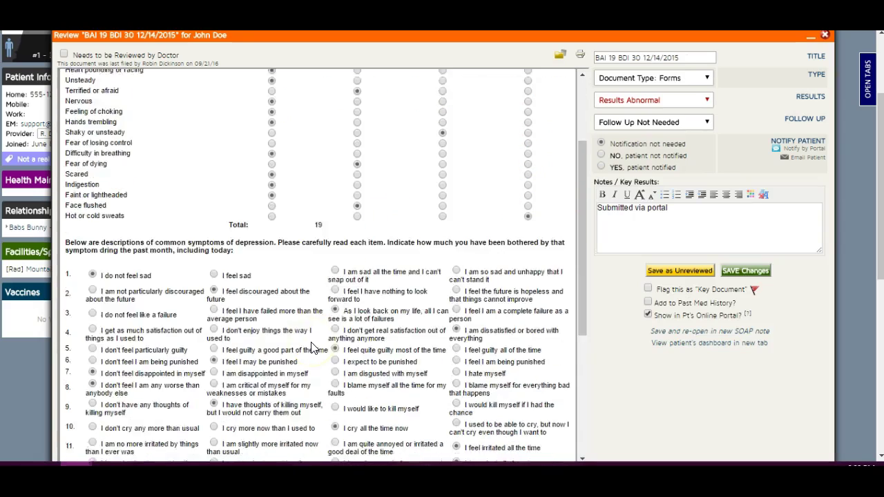
scroll(310, 348, "down", 2)
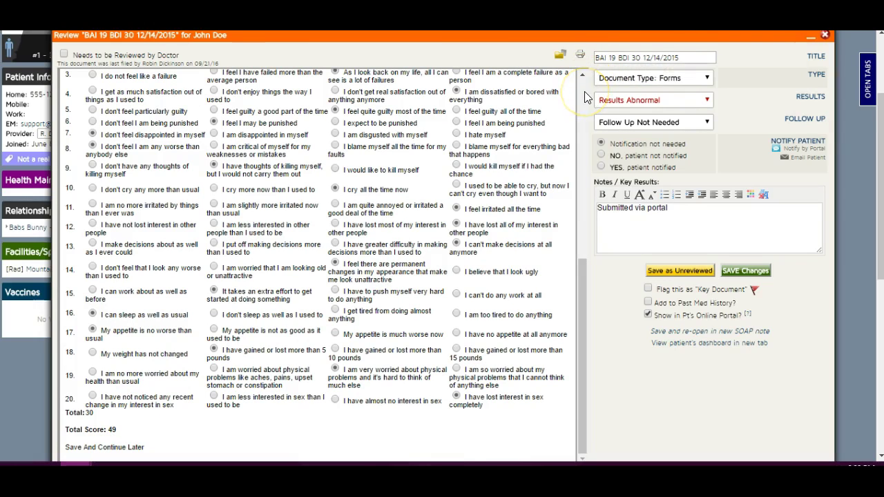
left_click(745, 270)
scroll(371, 354, "down", 5)
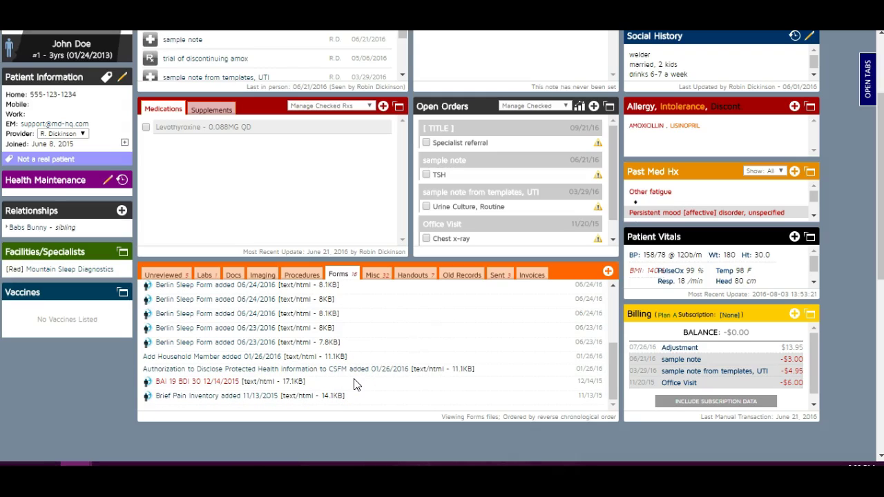
Open the second unreviewed Berlin Sleep Form and retitle it "Neuro Dr. X initial visit, rec MRI and LP"
left_click(380, 276)
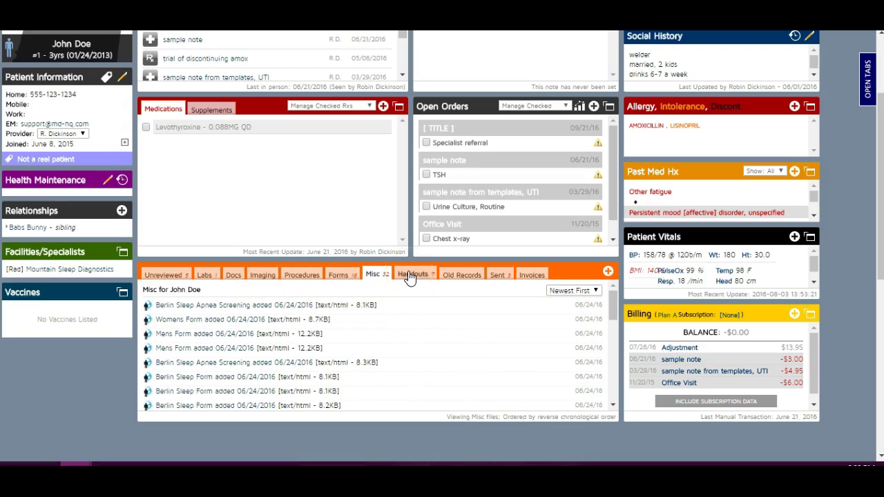
left_click(168, 276)
left_click(183, 333)
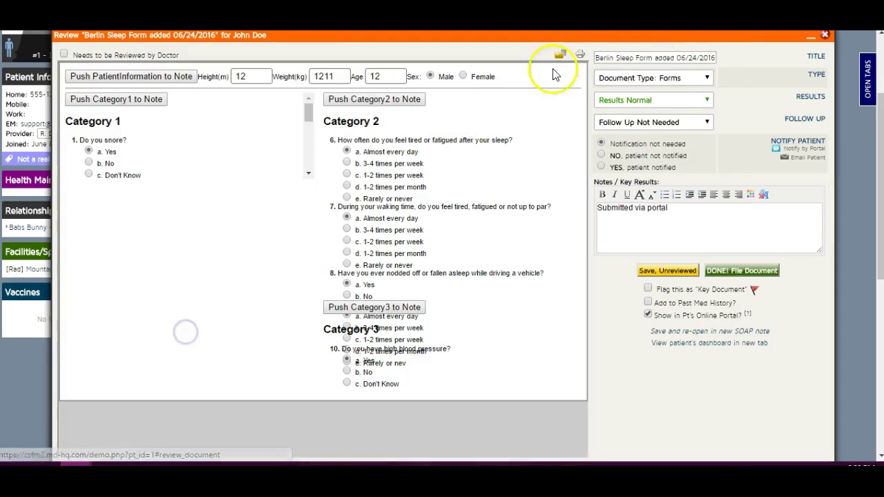
left_click_drag(701, 57, 552, 80)
key("BackSpace")
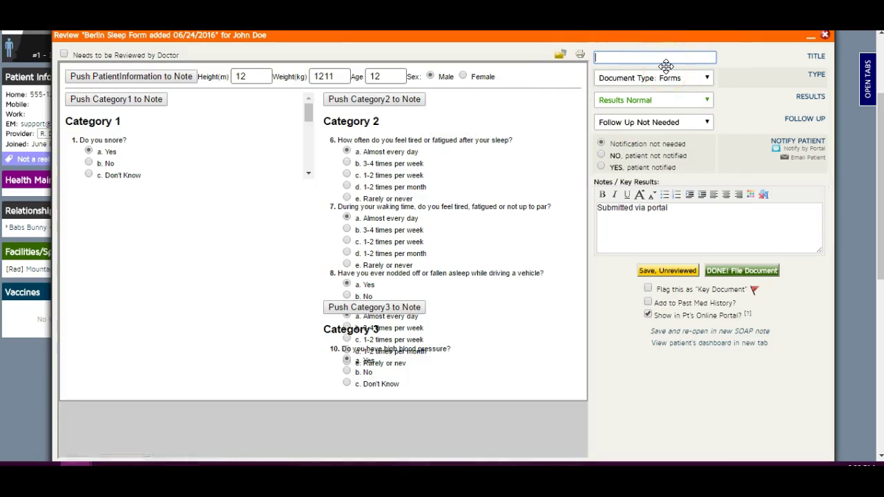
type("Neuro ")
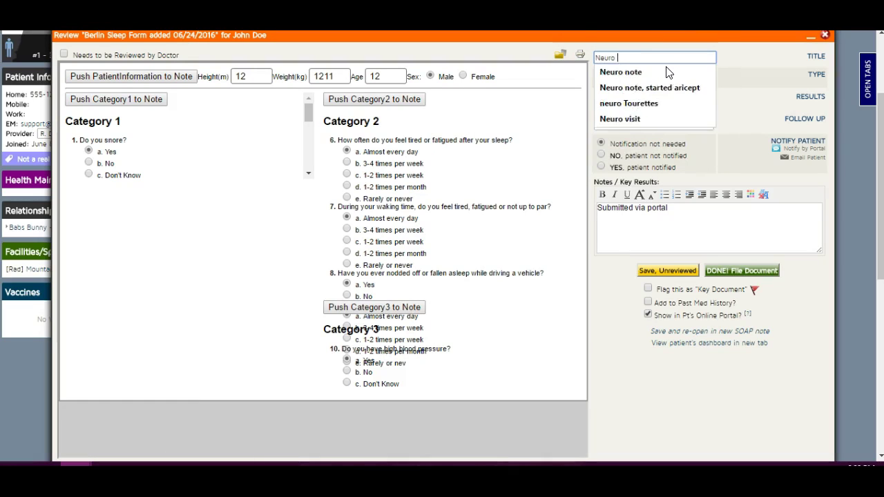
type("Dr. ")
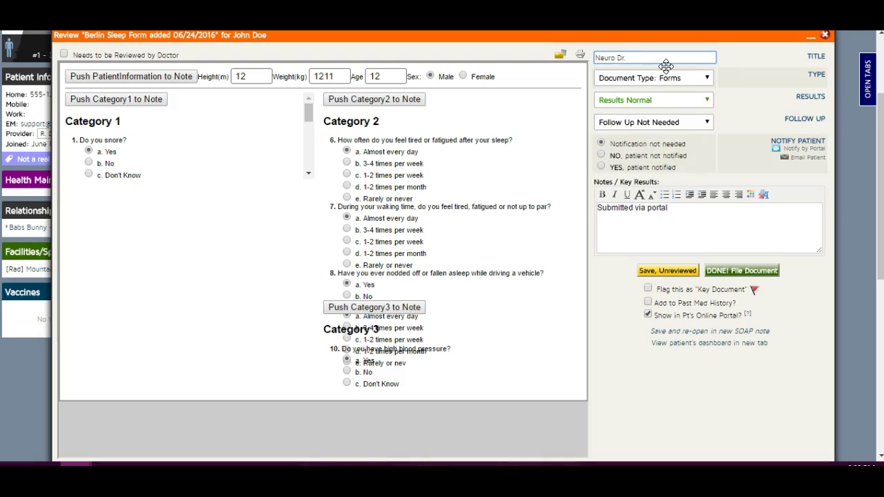
type("X initial visit, rec MRI and LP")
Mark the neuro document's results as abnormal and file it as reviewed
left_click(660, 101)
left_click(651, 130)
left_click(738, 272)
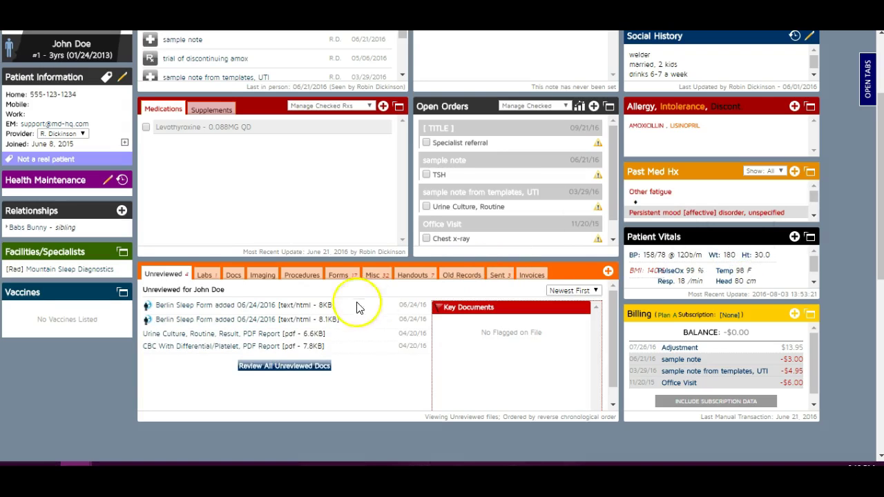
Reopen the filed neuro document from the forms, change its document type to Docs and save the change
left_click(338, 274)
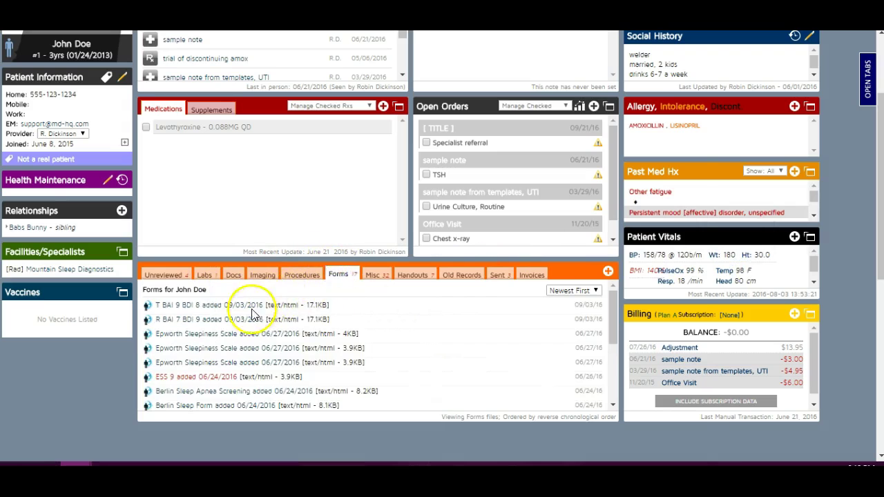
scroll(248, 315, "down", 3)
mouse_move(243, 317)
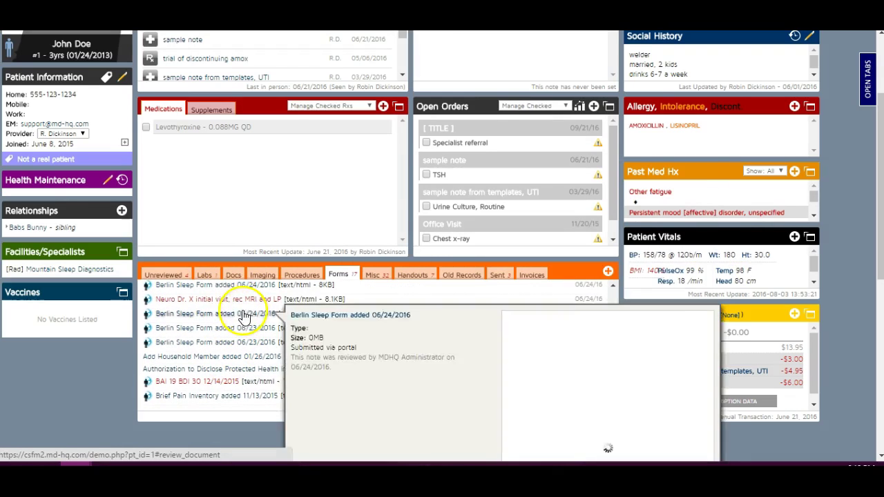
left_click(227, 300)
left_click(637, 78)
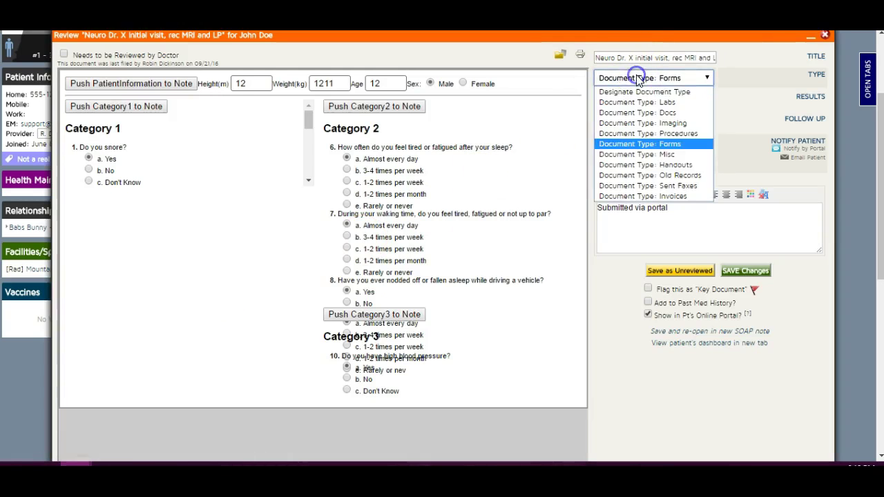
left_click(637, 112)
left_click(745, 270)
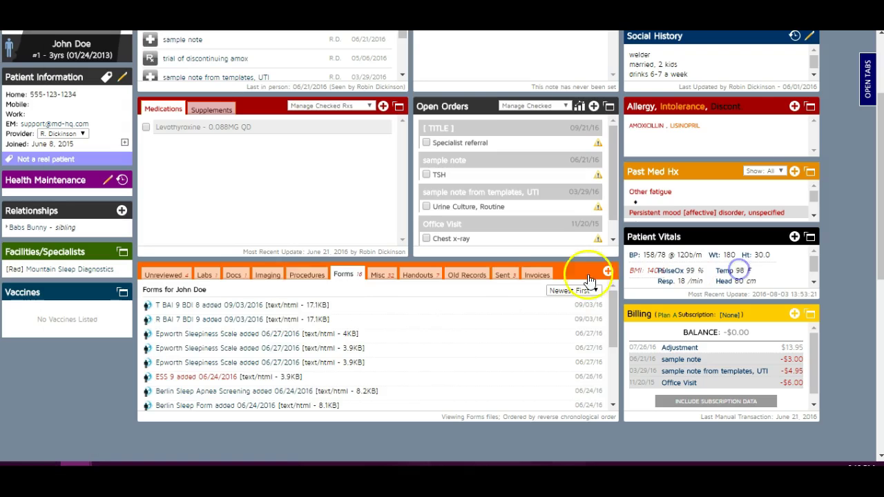
Reopen the neuro document from the patient's Docs and set its results to normal
left_click(233, 275)
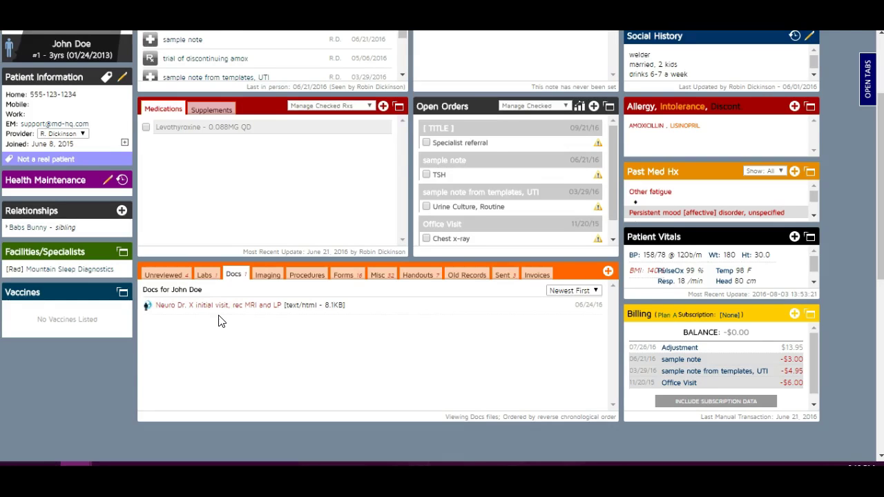
scroll(219, 315, "up", 1)
left_click(196, 370)
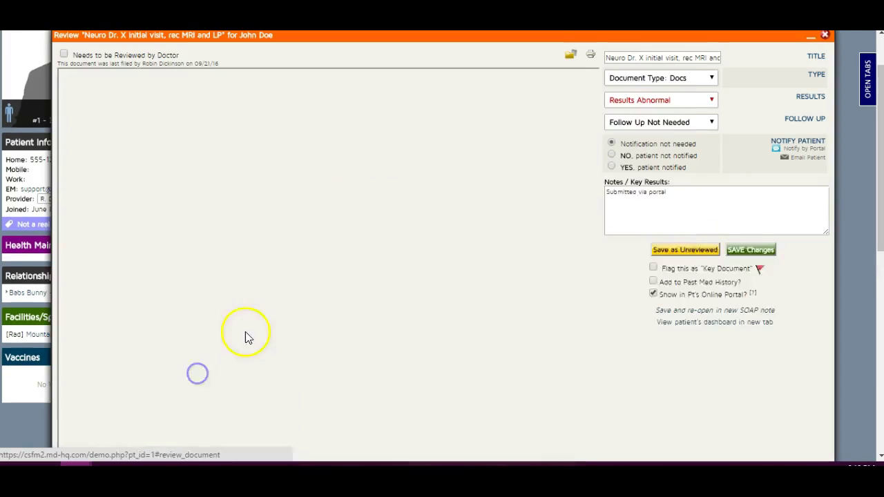
left_click(651, 97)
left_click(650, 112)
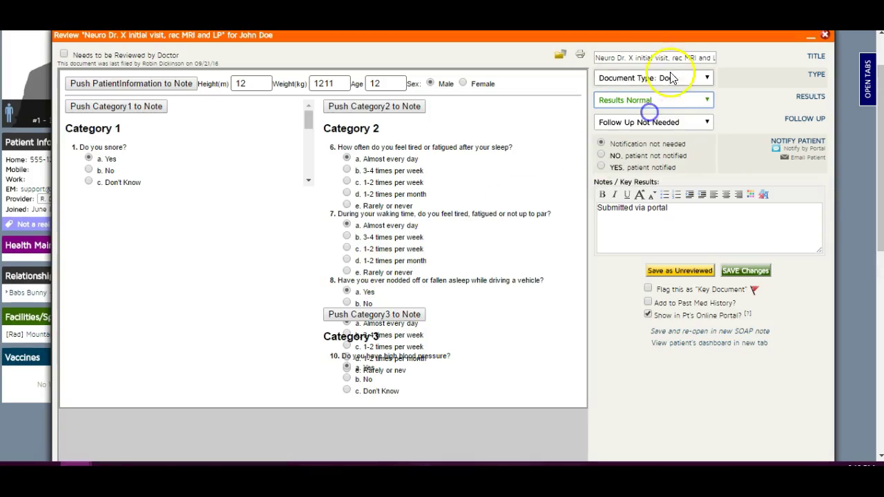
Change the document's title to "Neuro Dr. X final visit, return if problems" and save the changes
left_click_drag(629, 58, 728, 52)
type("final vsi")
key("BackSpace")
key("BackSpace")
type("isit, return if problems")
left_click(727, 185)
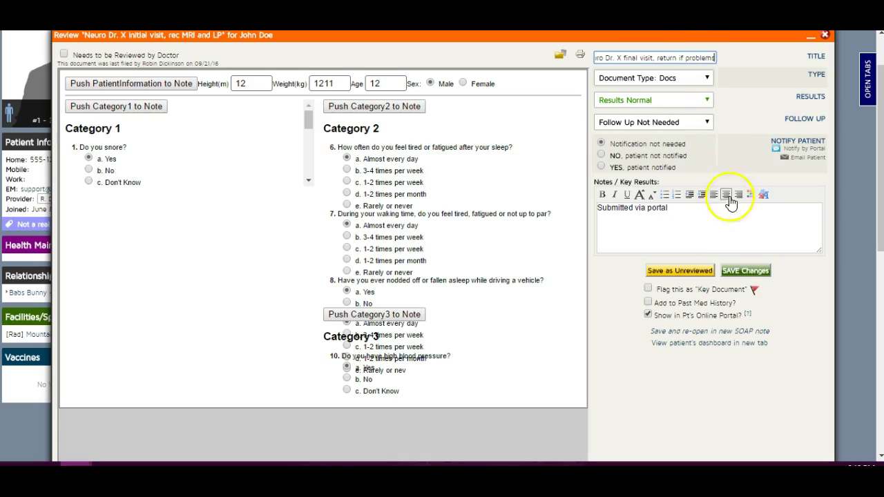
left_click(745, 270)
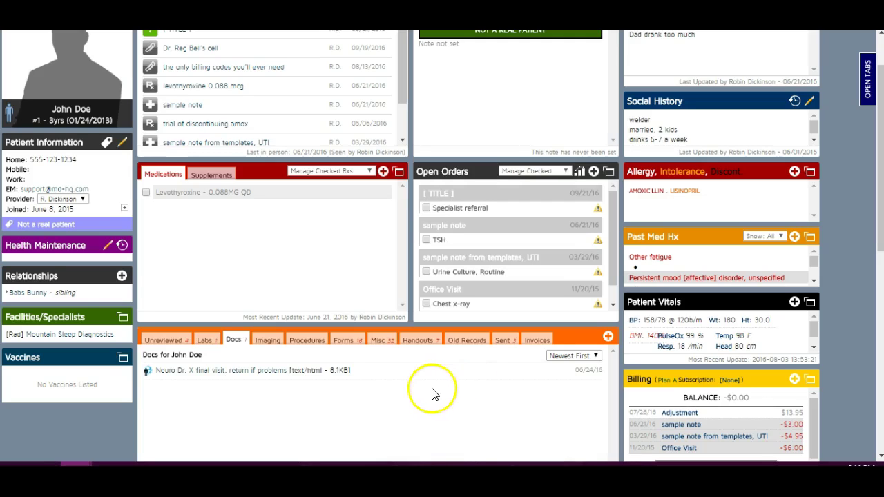
Look through the patient's encounter notes and preview the 06/21/2016 sample note
scroll(424, 390, "up", 1)
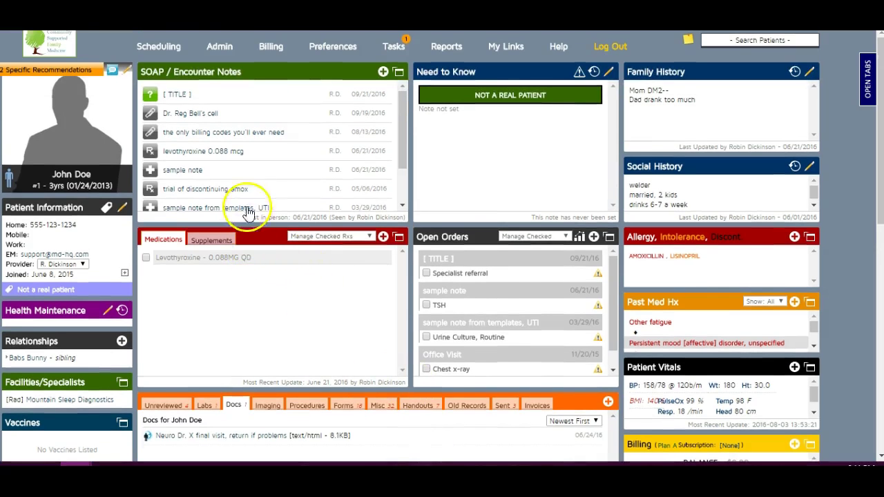
mouse_move(198, 155)
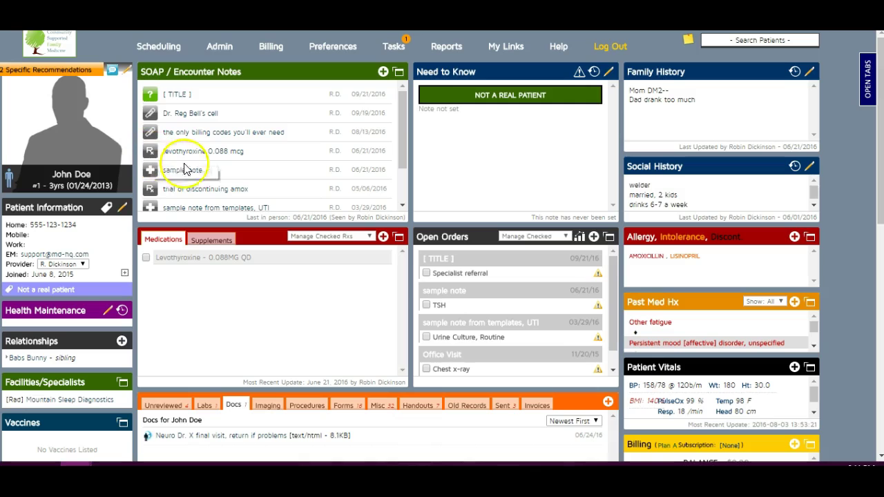
scroll(186, 159, "down", 2)
mouse_move(180, 121)
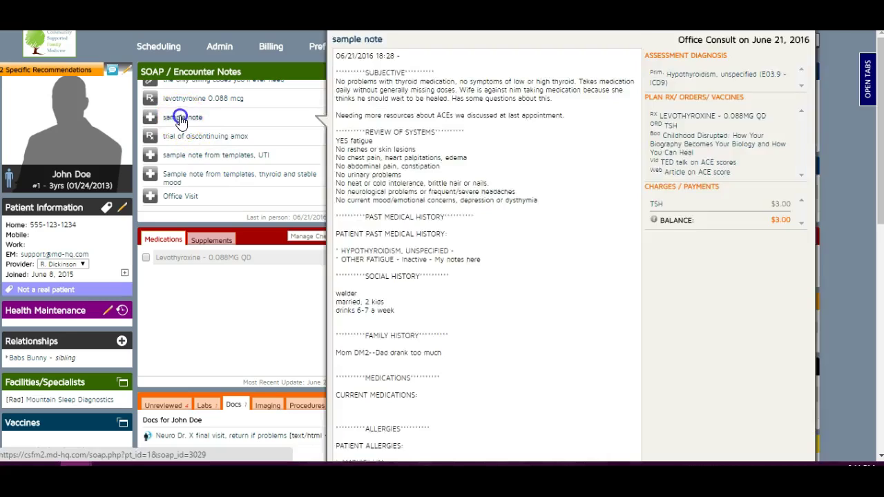
left_click(180, 118)
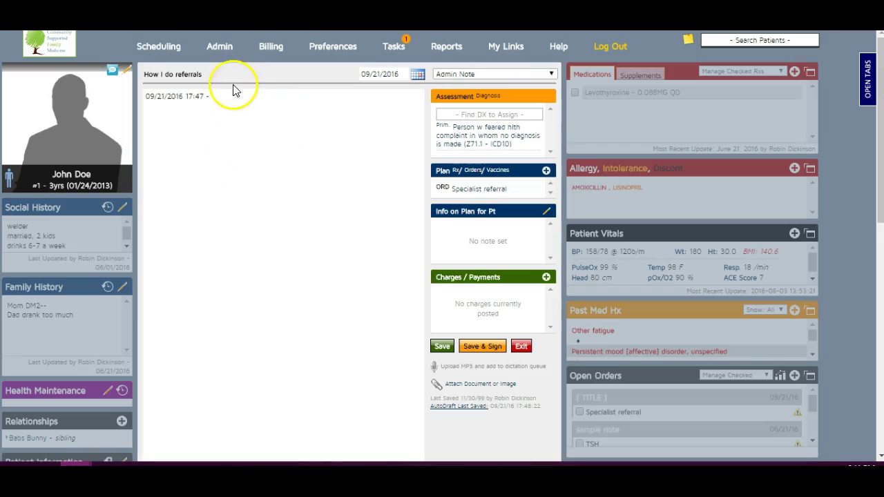
Replace the 09/21/2016 admin note's title with "back pain, headache, refills on thyroid" and save the note
left_click_drag(223, 74, 159, 67)
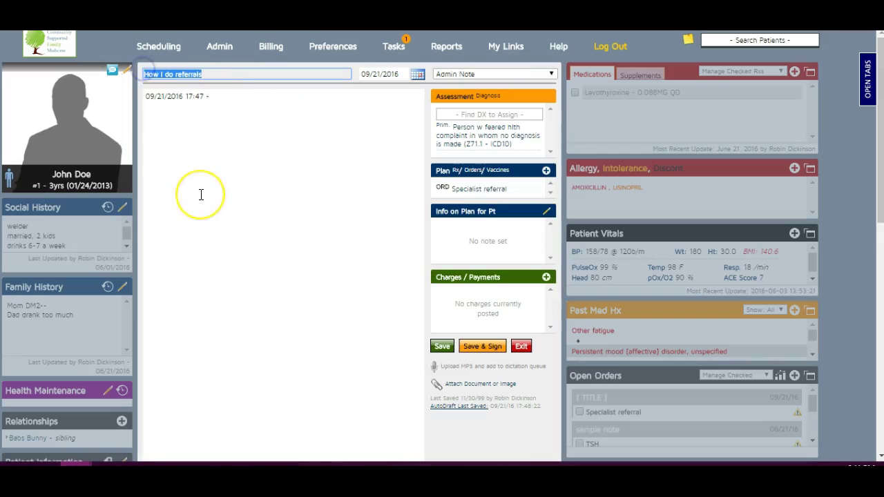
key("BackSpace")
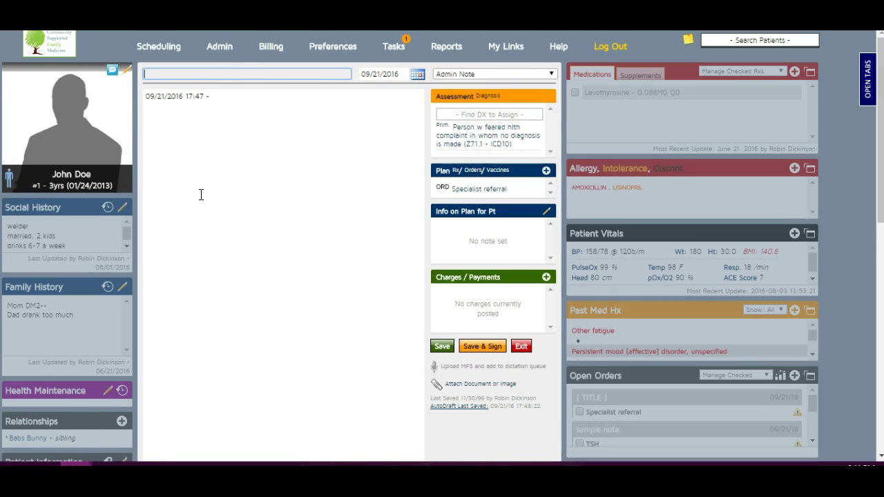
type("bac")
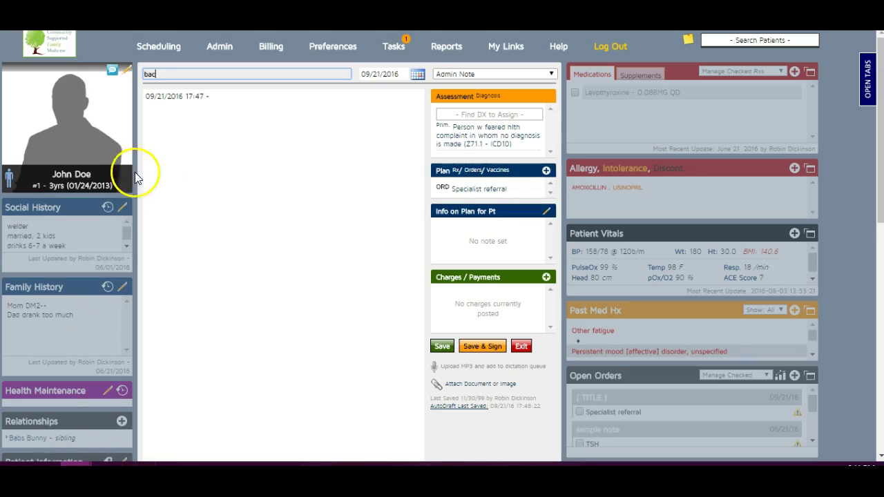
type("k pain, headahc")
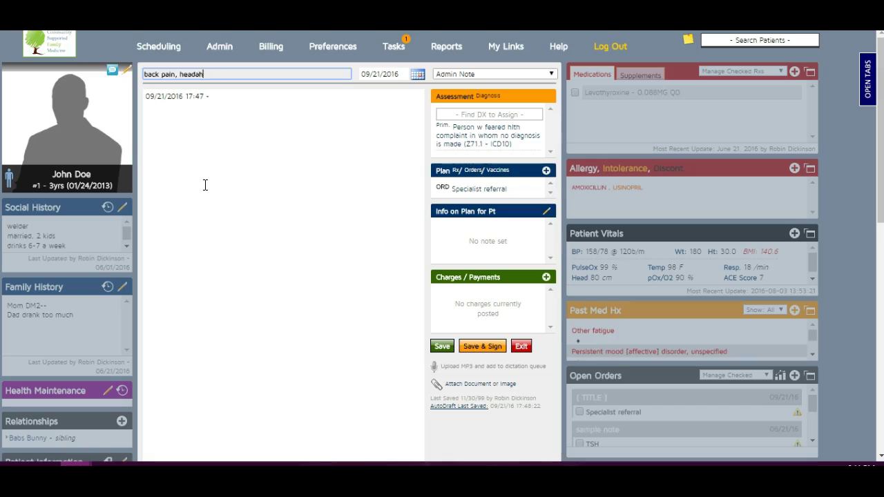
type("e, refills on thyroid")
left_click(442, 346)
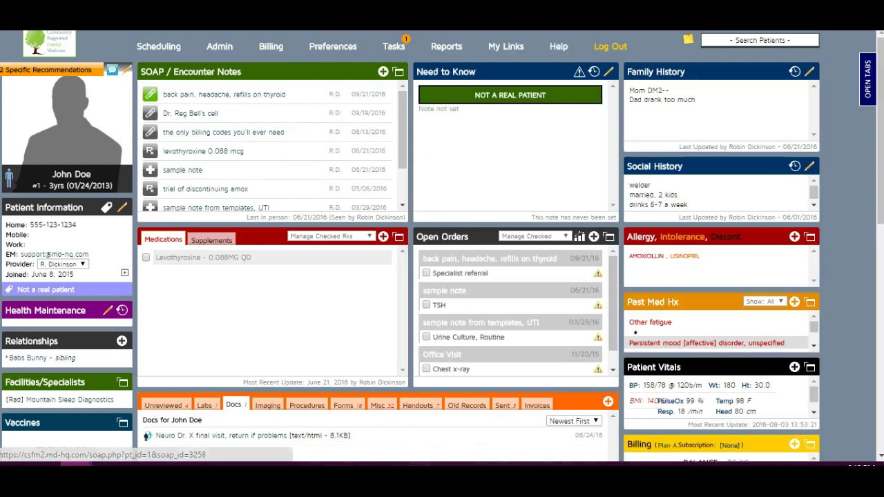
Reopen the 09/21/2016 back pain note, change its encounter type to an in-person visit, and save it
left_click(224, 94)
left_click(470, 74)
left_click(464, 102)
left_click(441, 346)
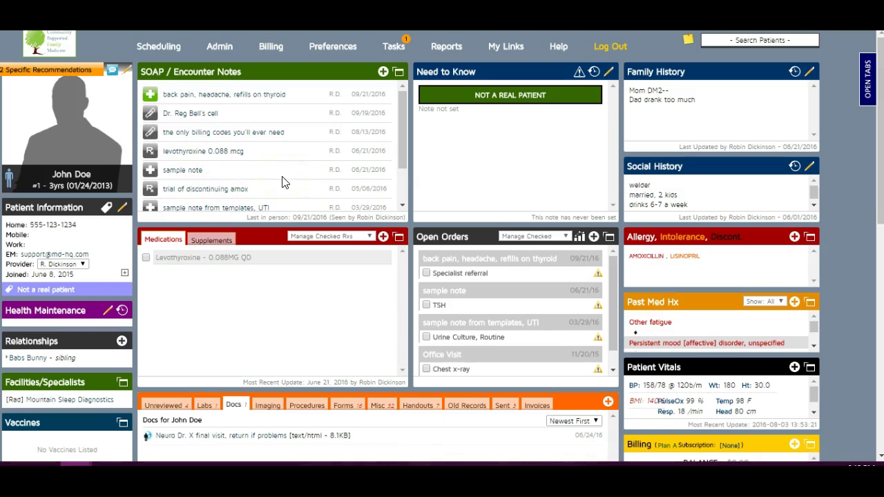
Preview the 11/20/2015 Office Visit note, open it to review its contents, and return to the patient's chart
scroll(282, 182, "down", 2)
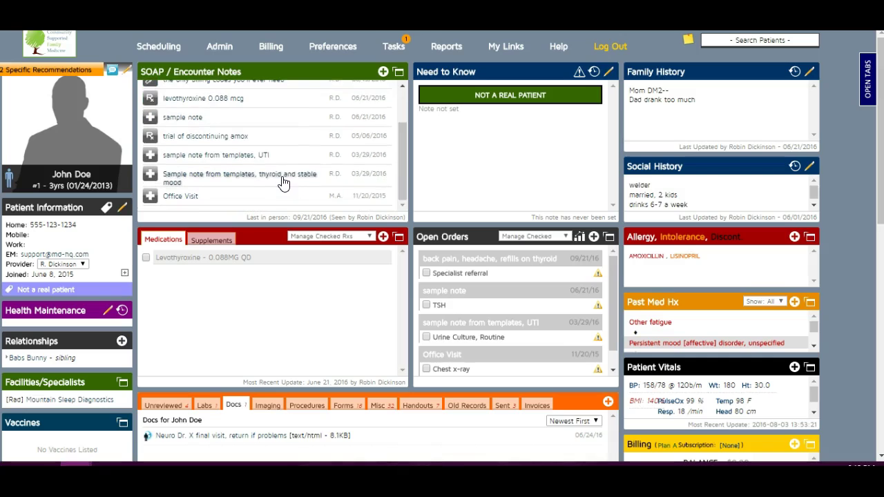
mouse_move(263, 180)
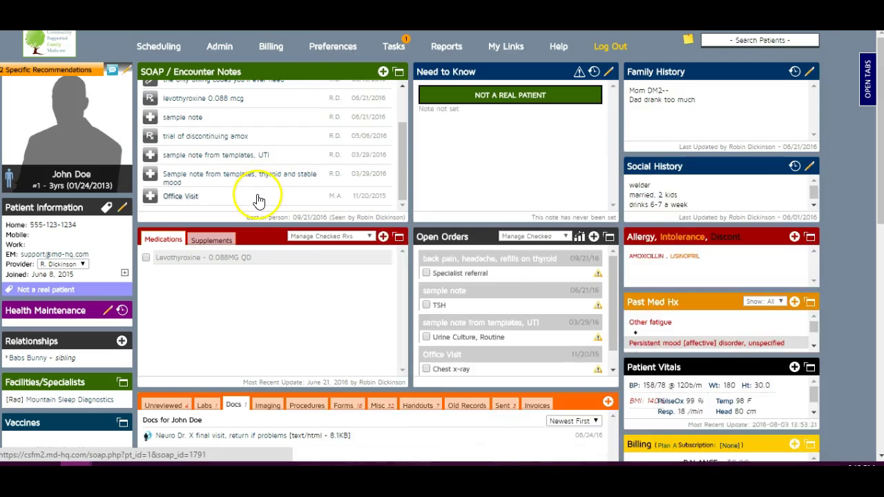
mouse_move(260, 200)
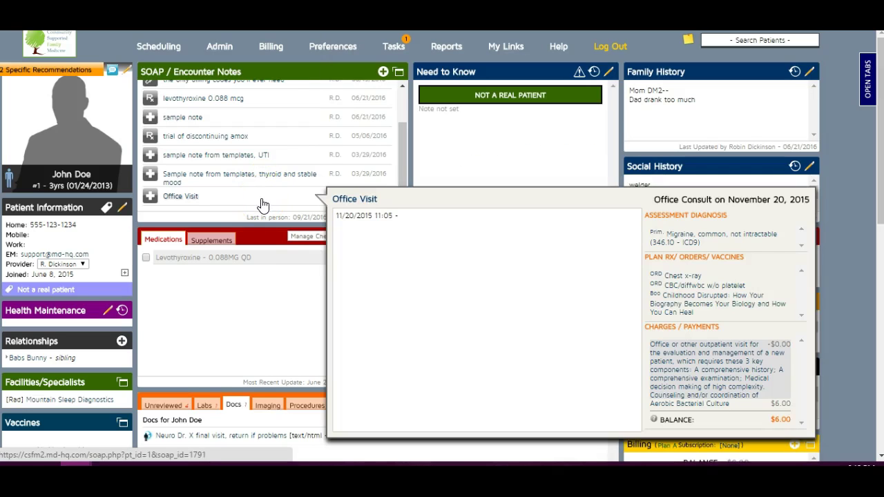
left_click(192, 198)
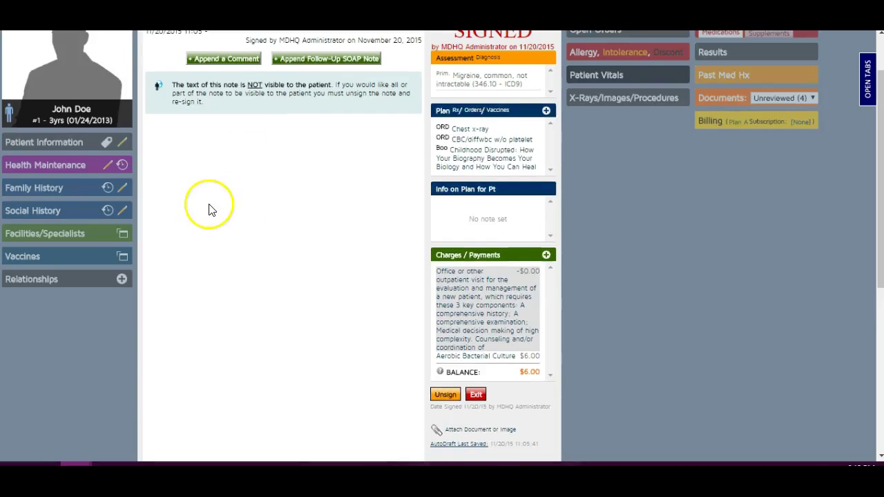
scroll(212, 210, "up", 1)
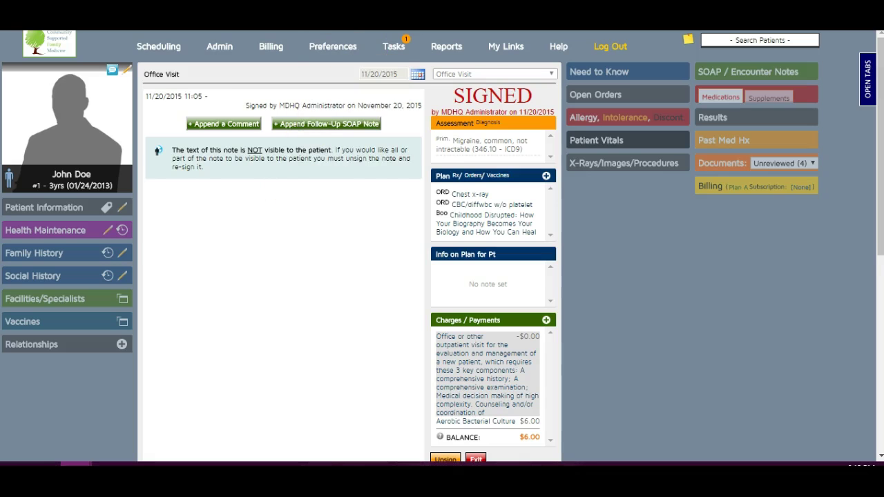
key("alt+Left")
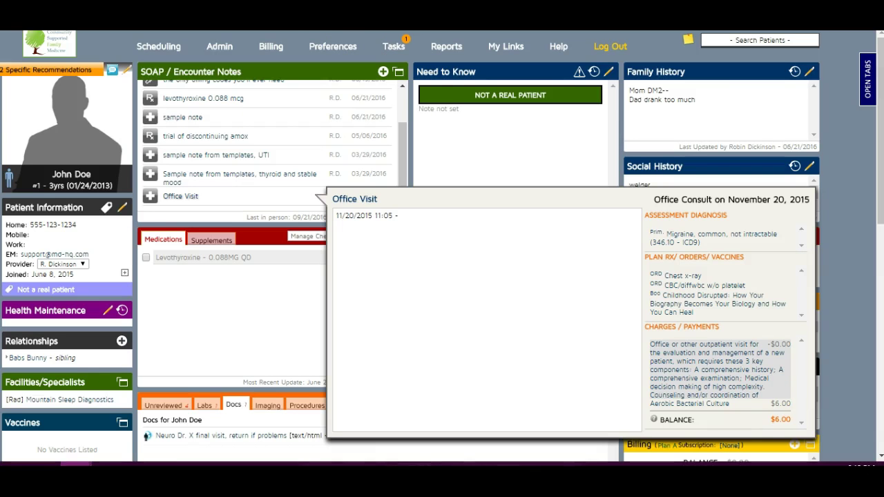